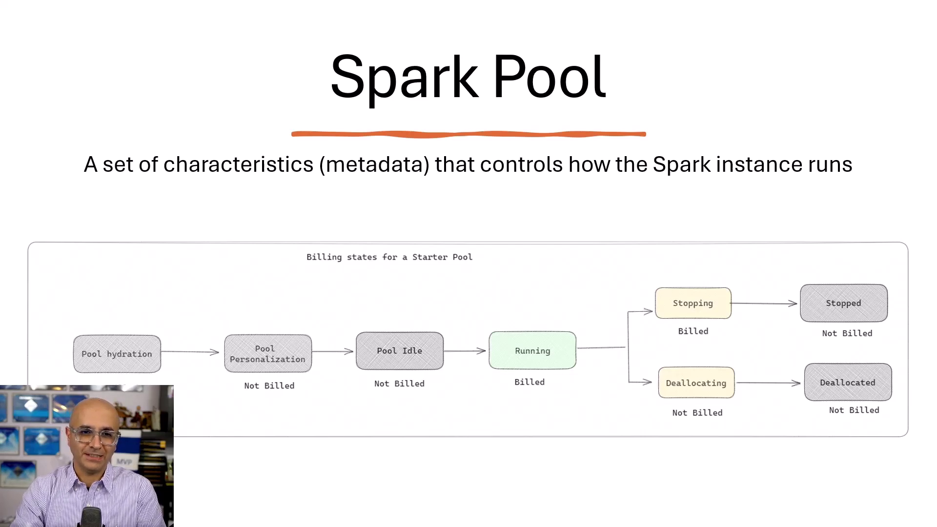
# Advance the slide show to the 'Spark instance' slide about when an instance is created
pyautogui.press('Right')
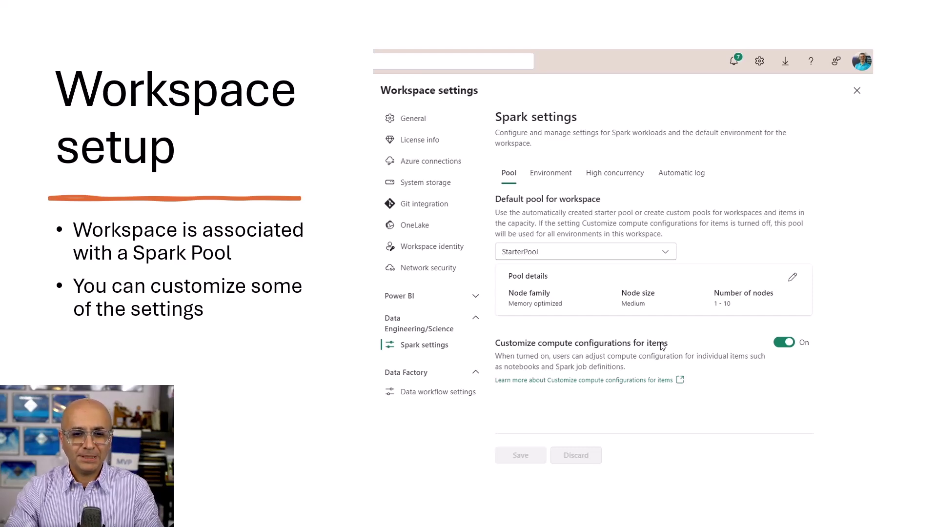
# Exit the slide show and open the FabTest RADACAD workspace from Workspaces in Fabric
pyautogui.press('Escape')
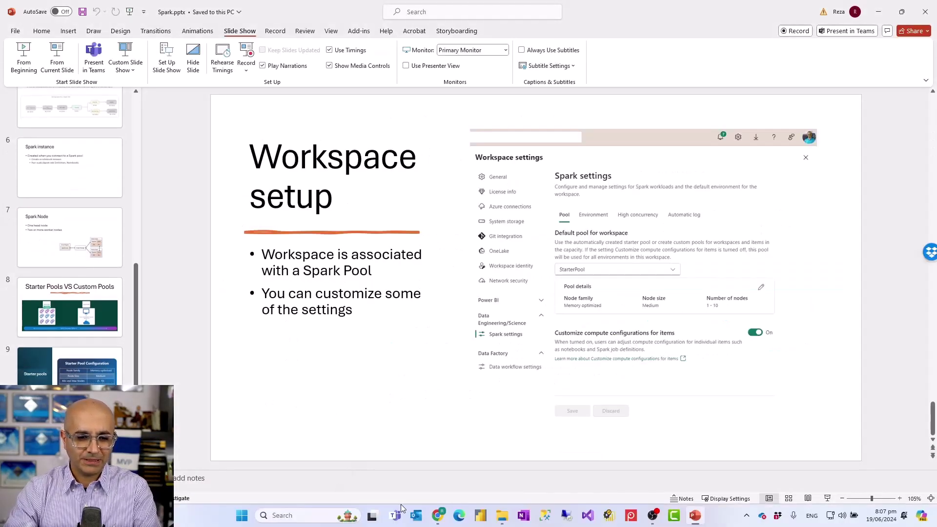
pyautogui.click(438, 515)
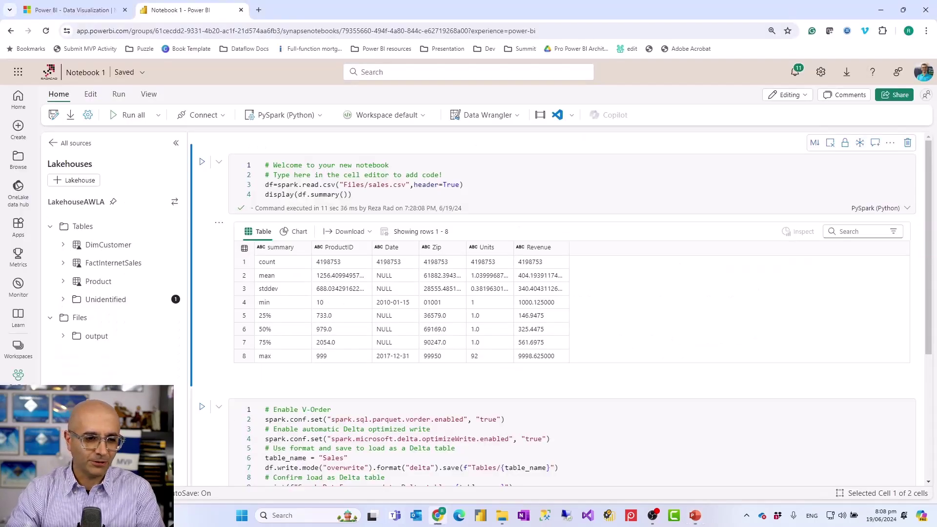
pyautogui.click(20, 348)
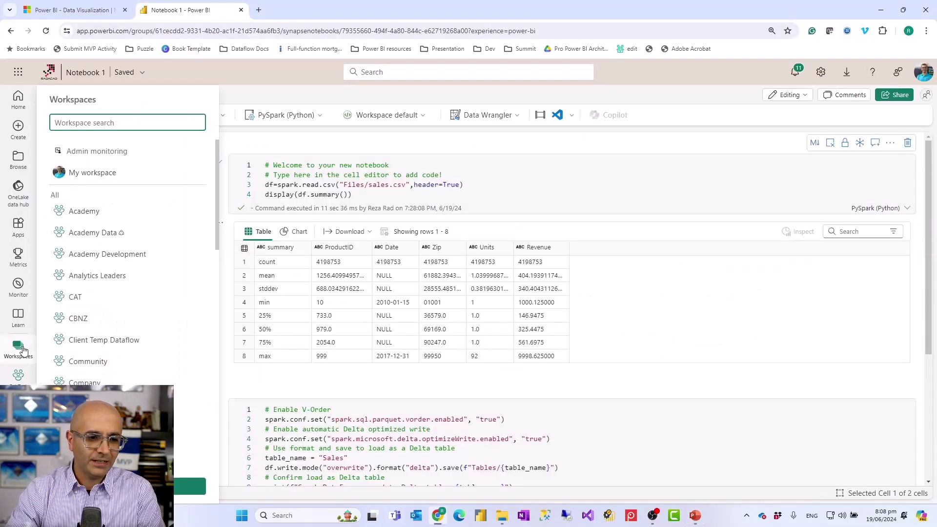
pyautogui.click(18, 375)
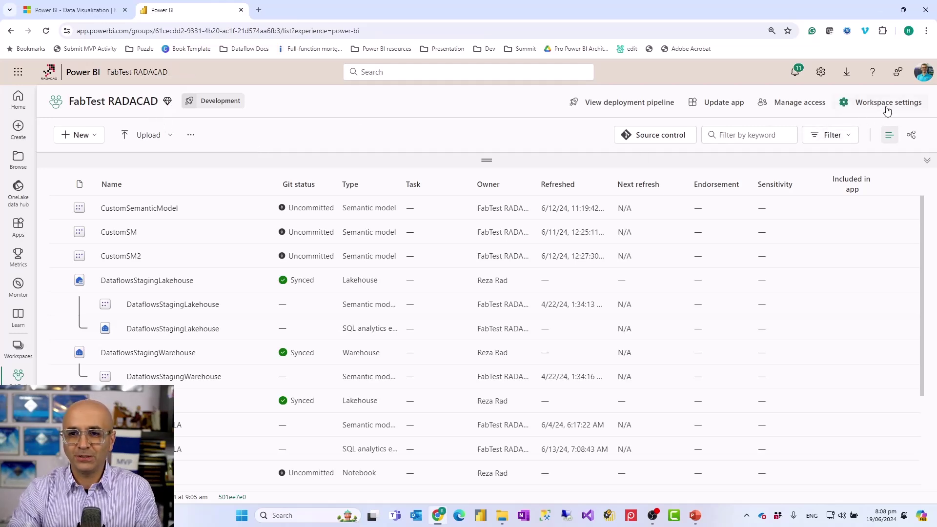
# Search for ZoomIt, launch it and accept its settings
pyautogui.click(289, 516)
pyautogui.write('zoomit')
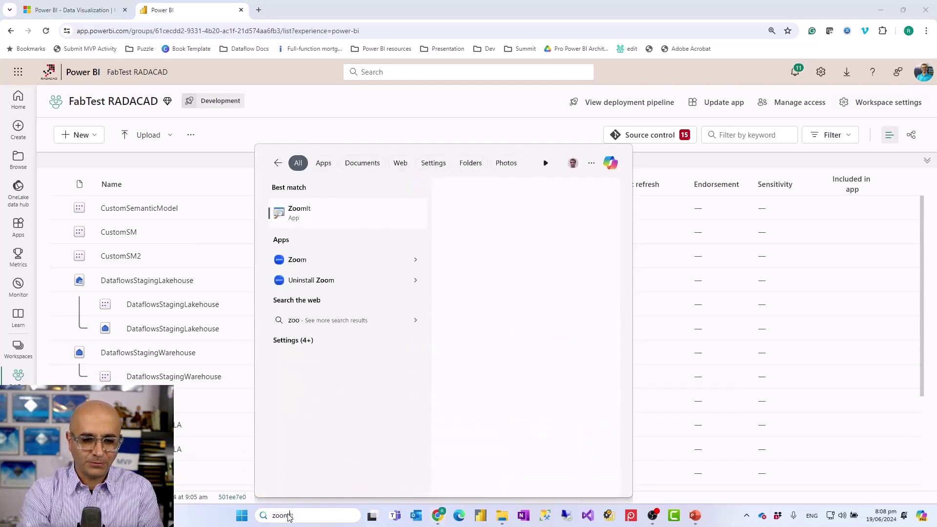
pyautogui.click(301, 224)
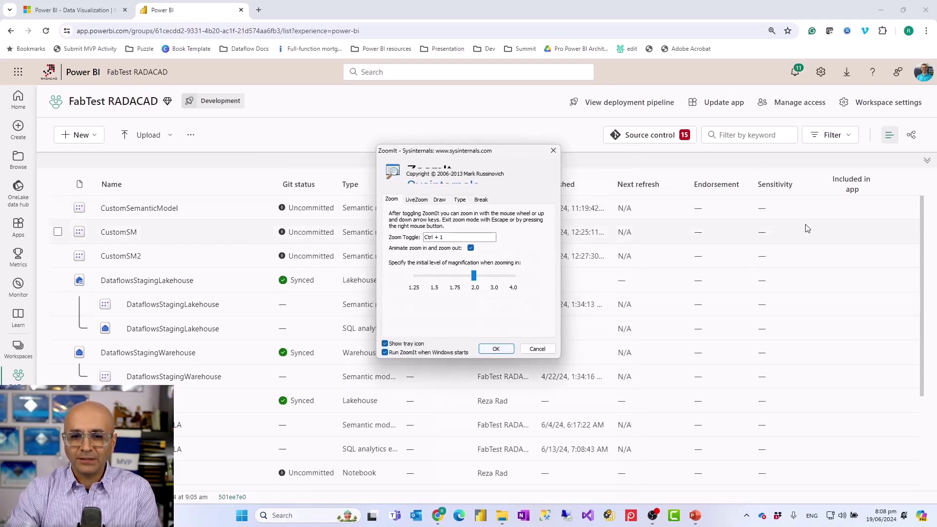
pyautogui.click(503, 349)
# Zoom in and draw a red rectangle around the workspace settings entry, then exit zoom
pyautogui.hotkey('ctrl', '1')
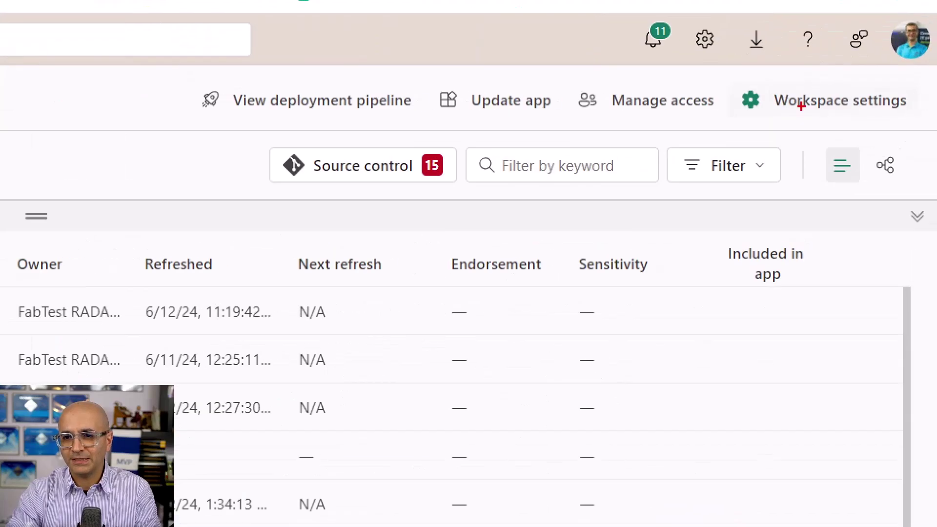
pyautogui.moveTo(727, 74); pyautogui.dragTo(932, 125)
pyautogui.press('Escape')
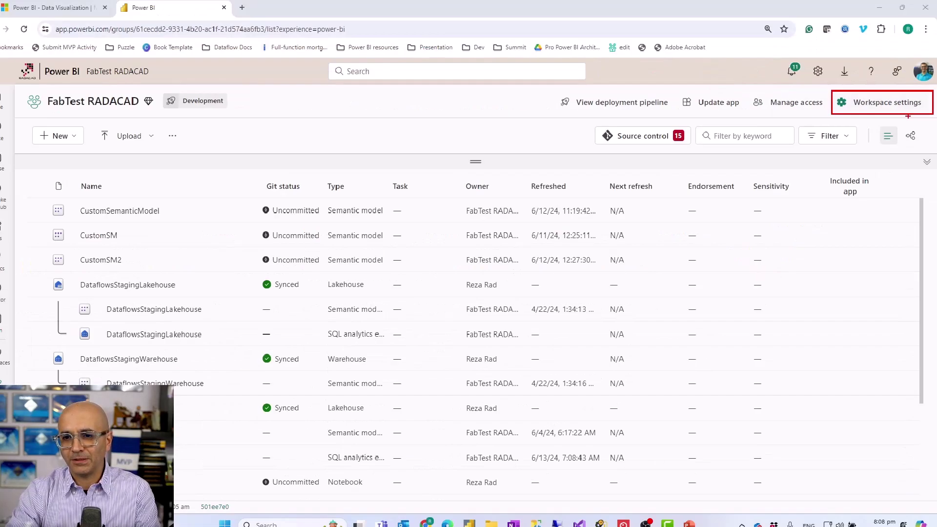
# Open Workspace settings, view the License info, and expand Data Engineering/Science
pyautogui.click(886, 105)
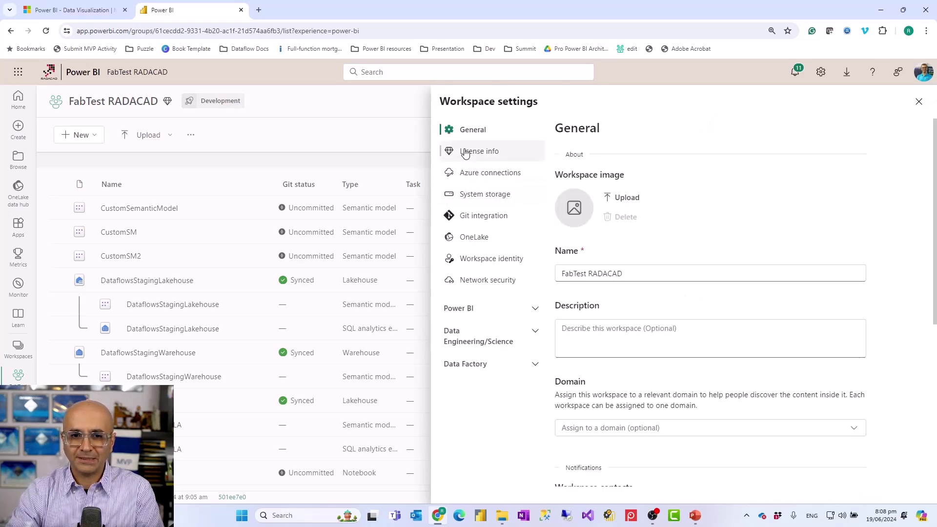
pyautogui.click(466, 152)
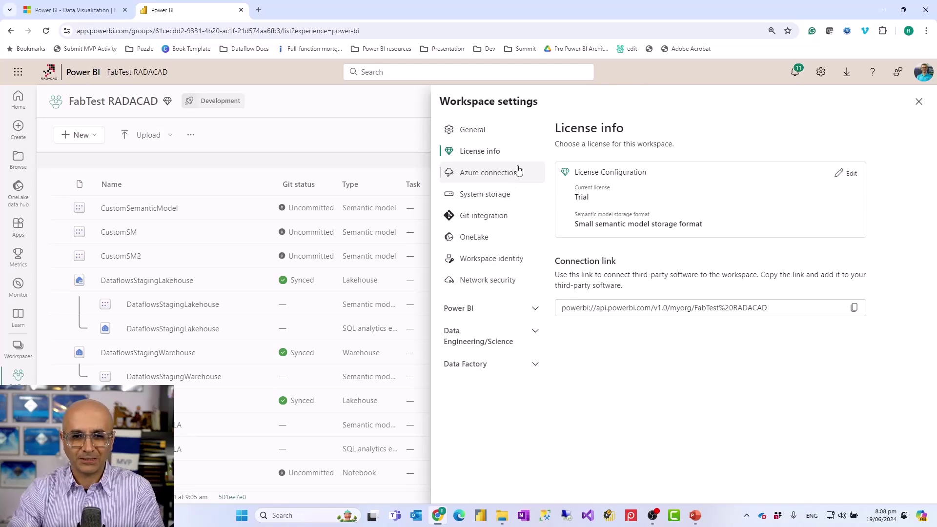
pyautogui.click(507, 347)
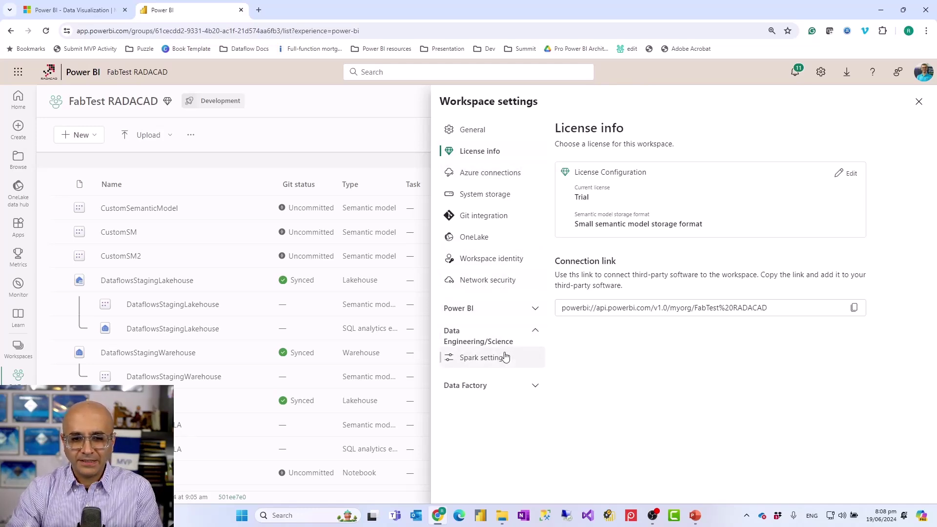
# Open Spark settings showing StarterPool as default pool and outline the entry in red
pyautogui.click(501, 362)
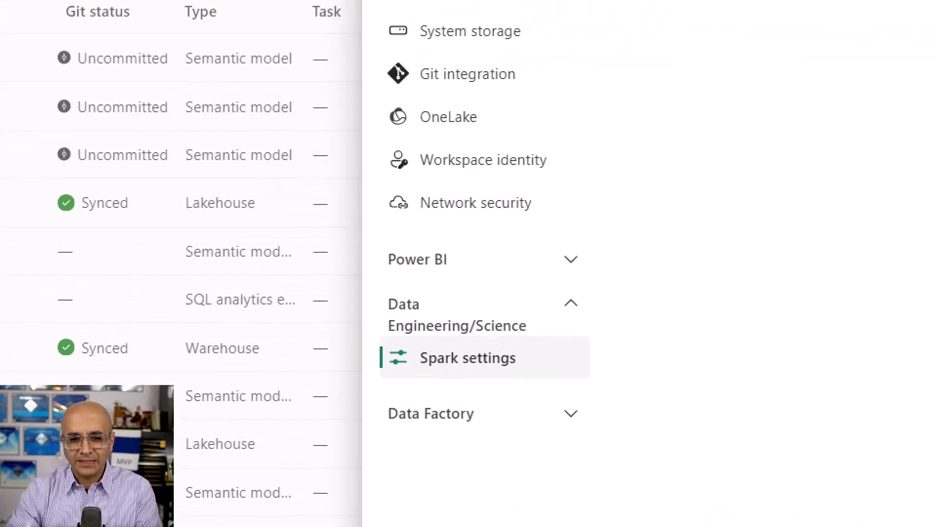
pyautogui.moveTo(364, 284); pyautogui.dragTo(583, 385)
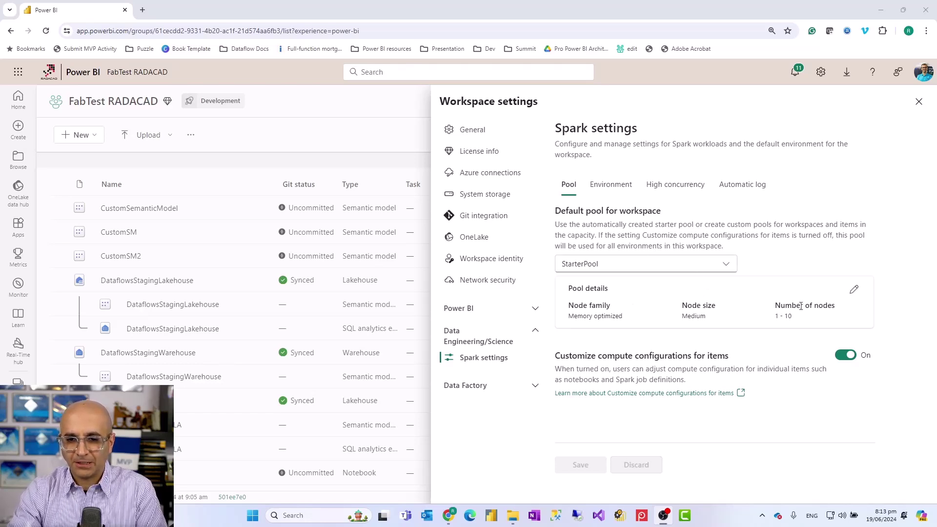
pyautogui.click(854, 292)
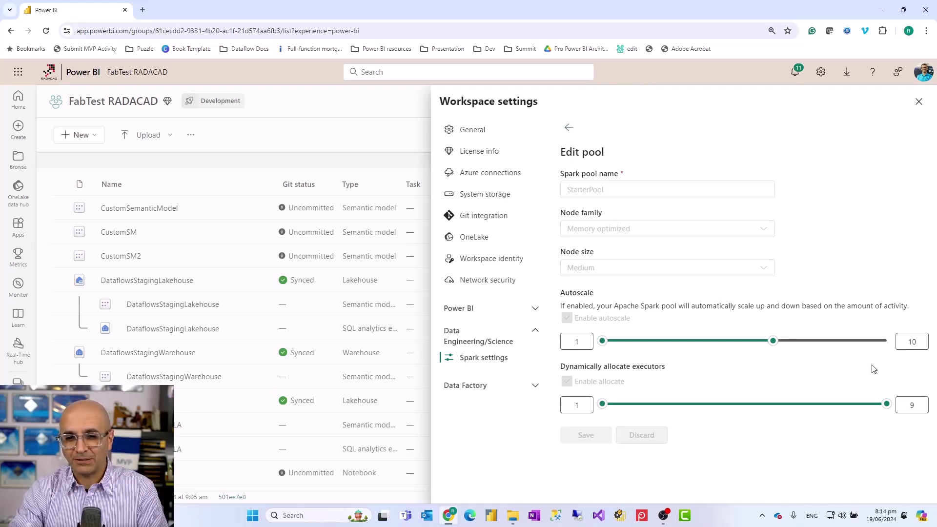
# From the pool list, start a new Spark pool named 'ReazaCustomPool'
pyautogui.click(568, 132)
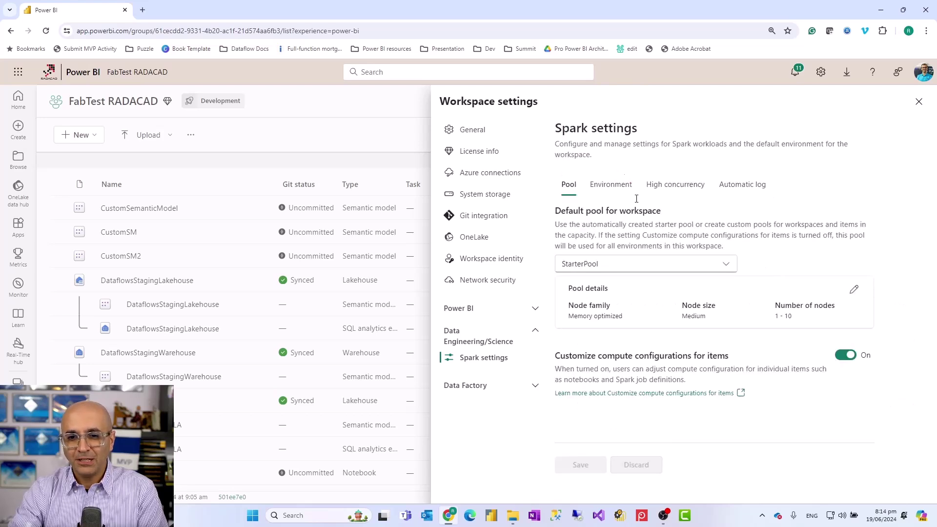
pyautogui.click(726, 267)
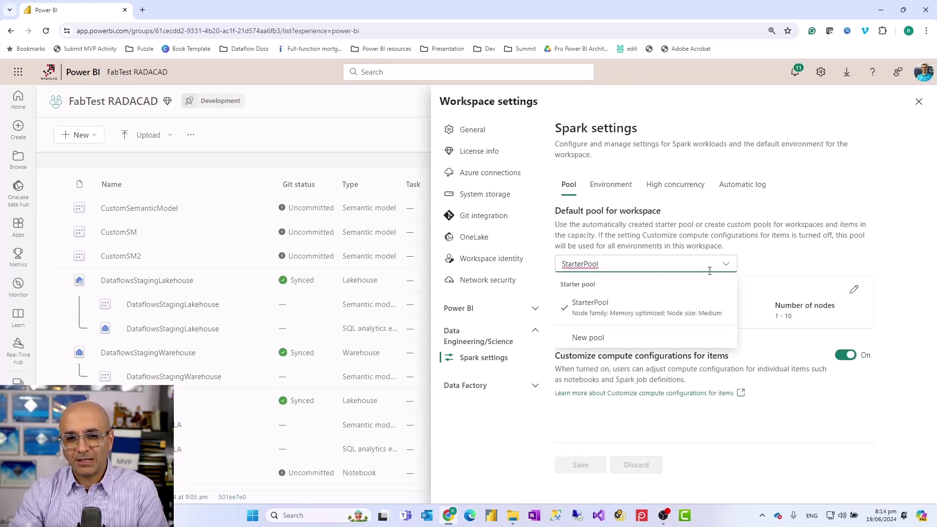
pyautogui.click(588, 338)
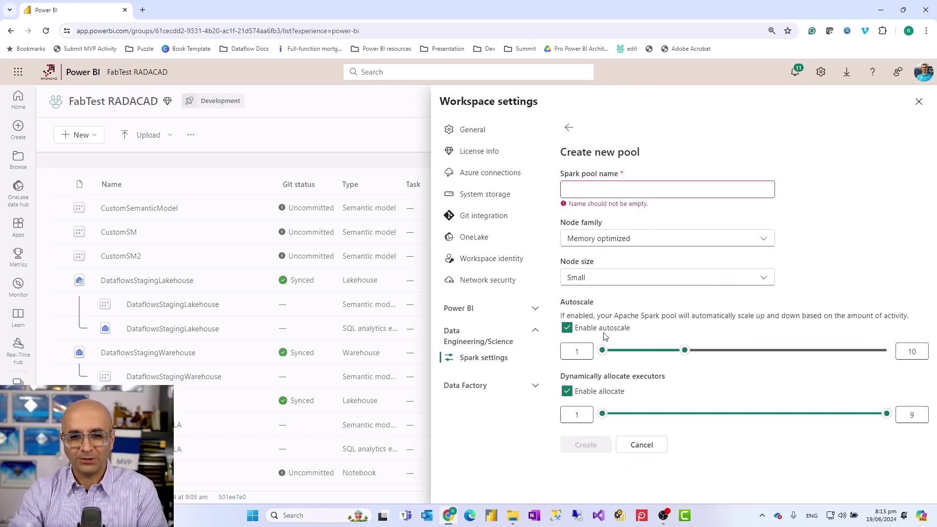
pyautogui.click(587, 190)
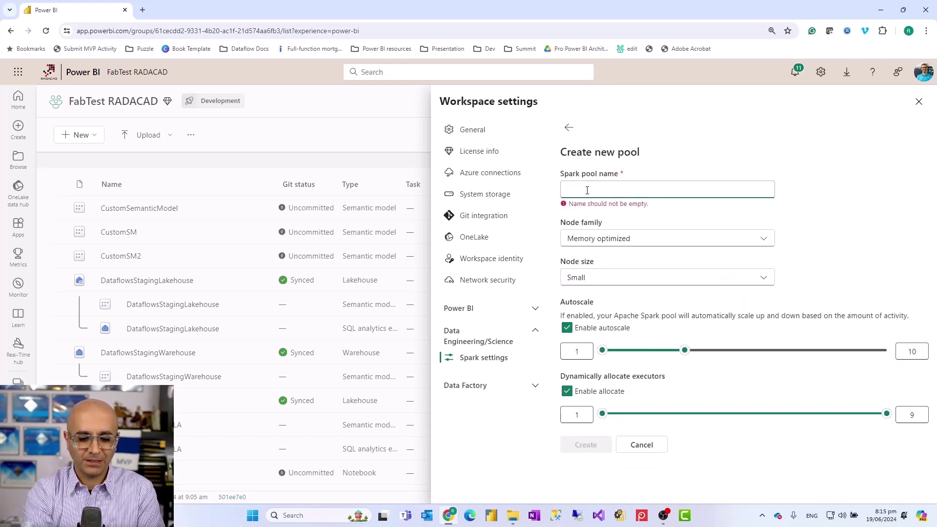
pyautogui.write('Rea')
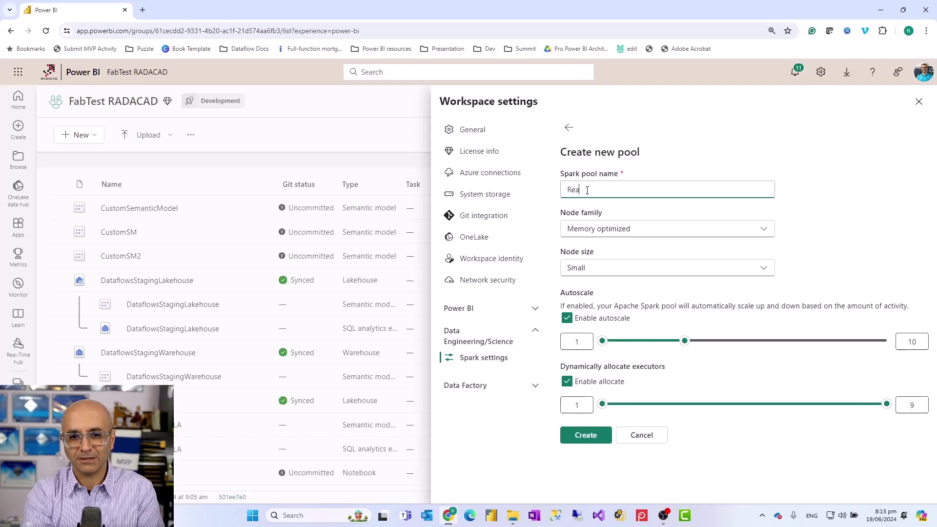
pyautogui.write('zaCustom')
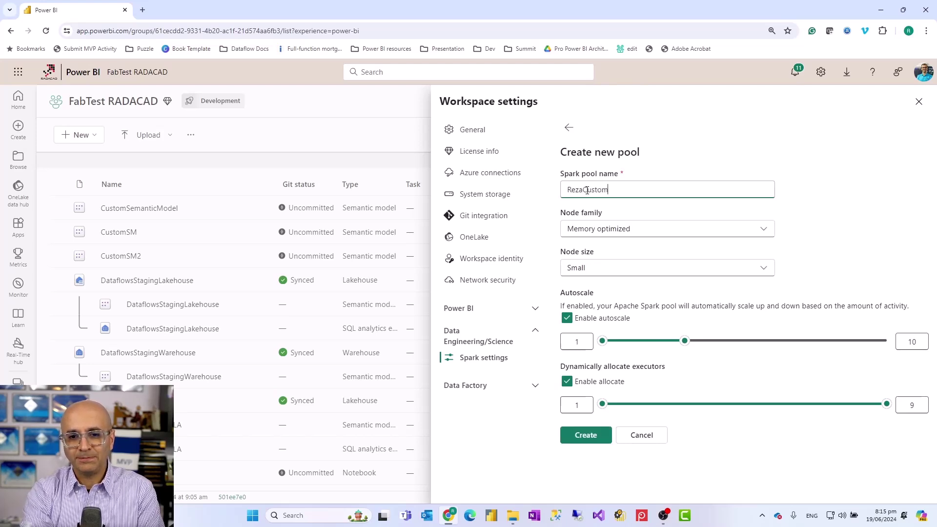
pyautogui.write('Pool')
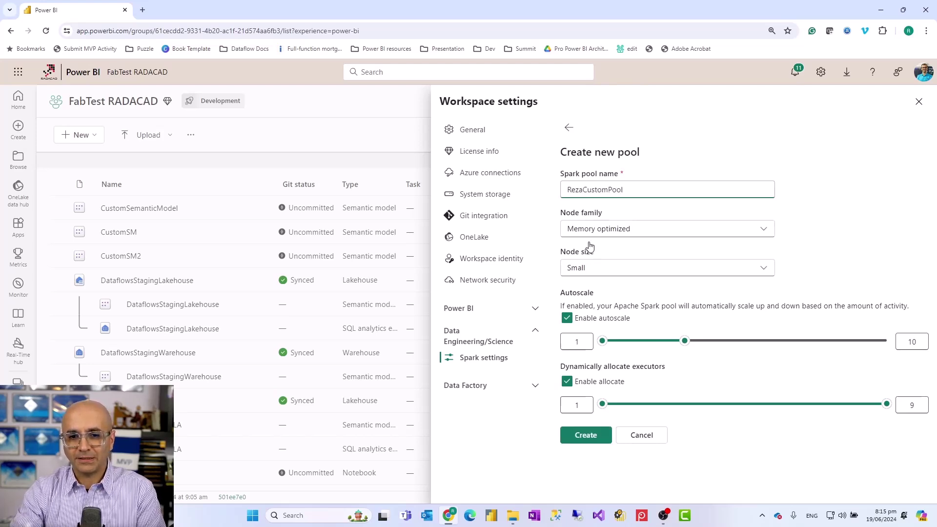
# Keep Small node size, cut the node count to 1, and disable autoscale
pyautogui.click(609, 274)
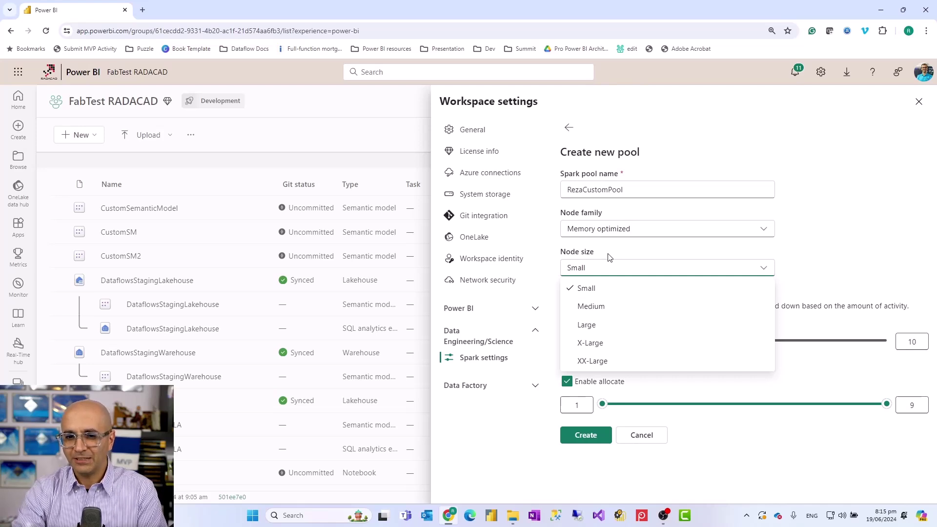
pyautogui.click(813, 269)
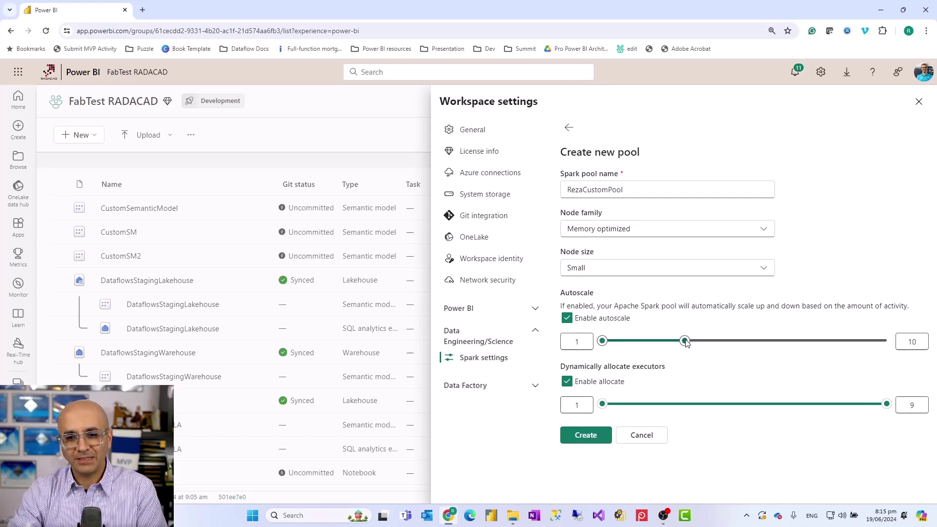
pyautogui.moveTo(686, 341); pyautogui.dragTo(562, 306)
pyautogui.click(566, 319)
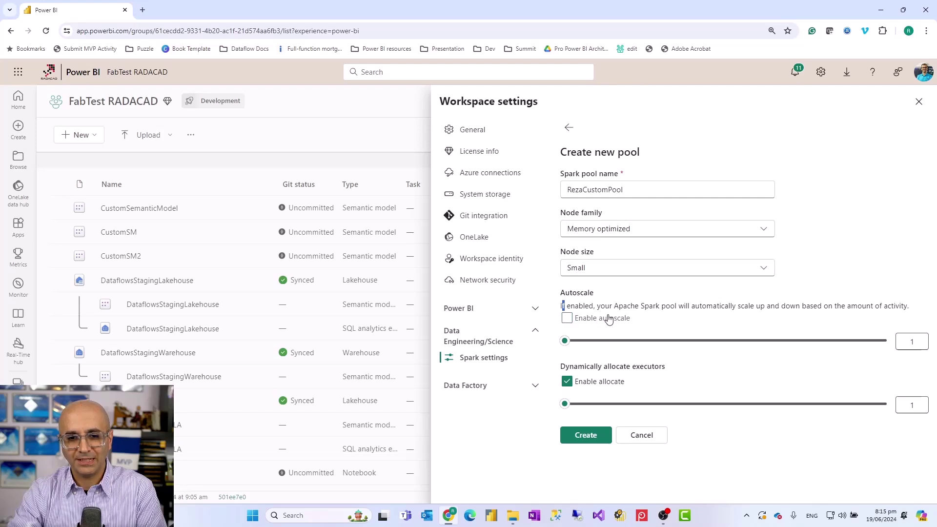
pyautogui.click(629, 306)
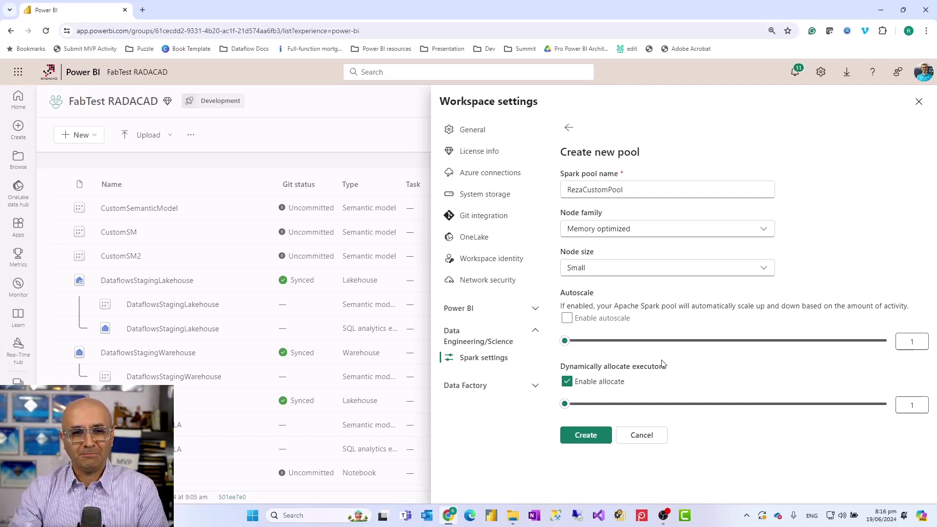
# Cancel the custom pool, close Workspace settings, and reopen Notebook 1 from the item list
pyautogui.click(642, 436)
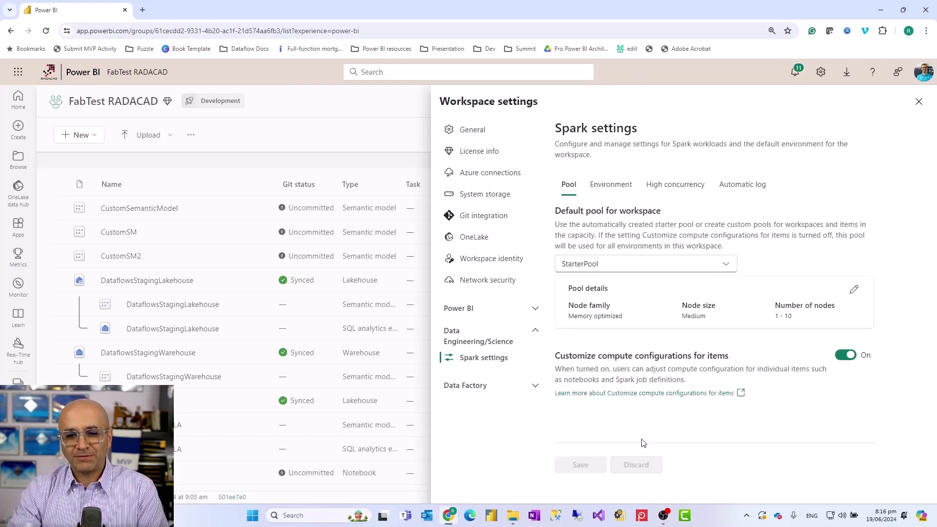
pyautogui.click(919, 104)
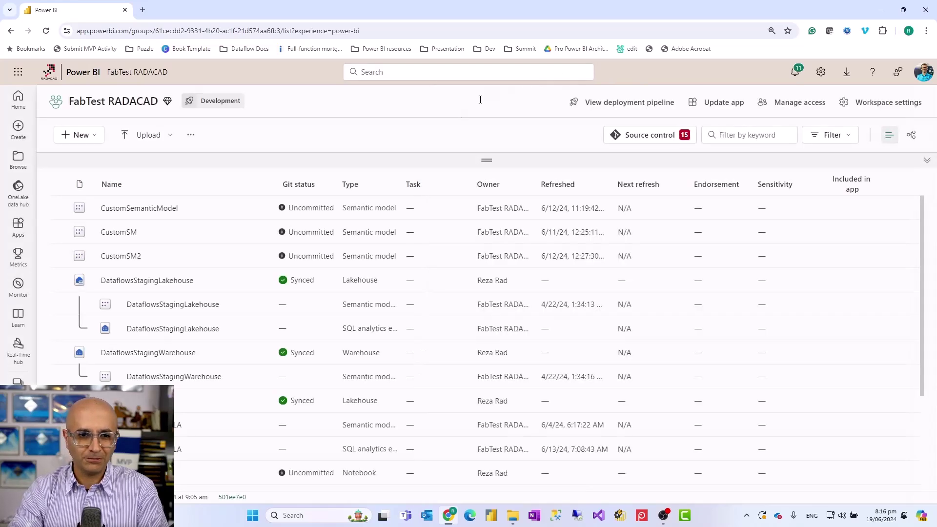
pyautogui.scroll(-3, 163, 327)
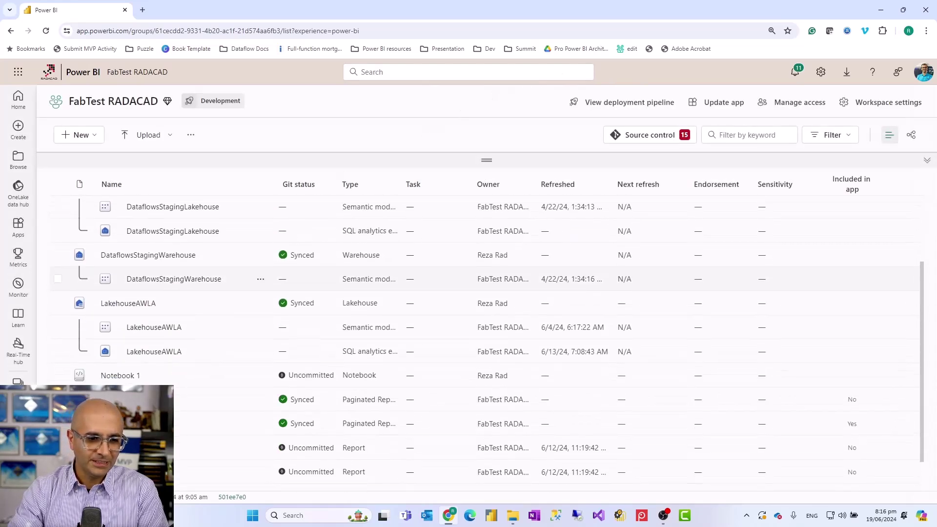
pyautogui.click(120, 376)
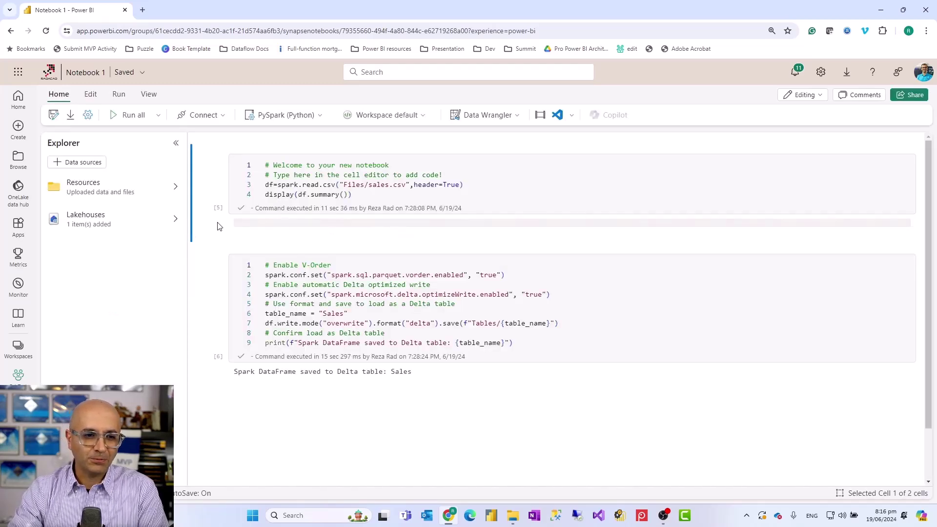
# Show the attached lakehouse in Explorer and clear the first cell's summary table output
pyautogui.click(140, 218)
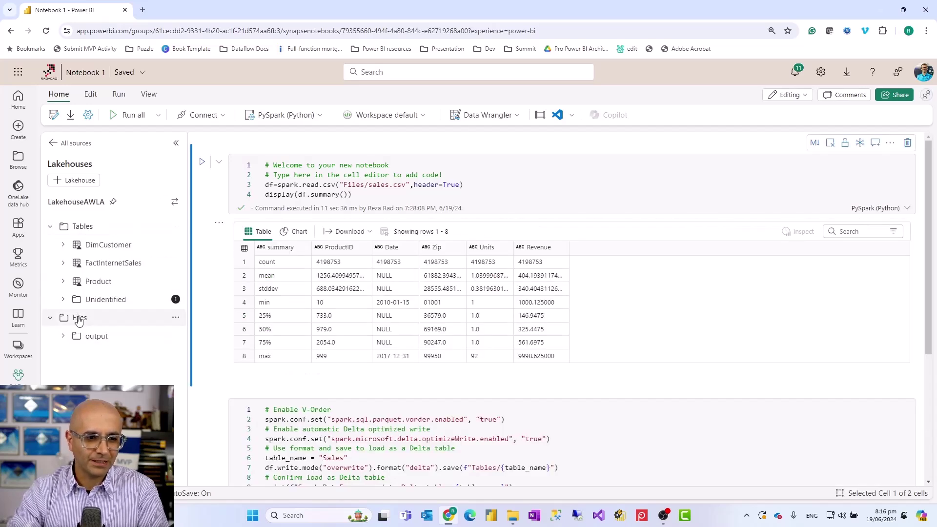
pyautogui.click(219, 223)
pyautogui.click(248, 242)
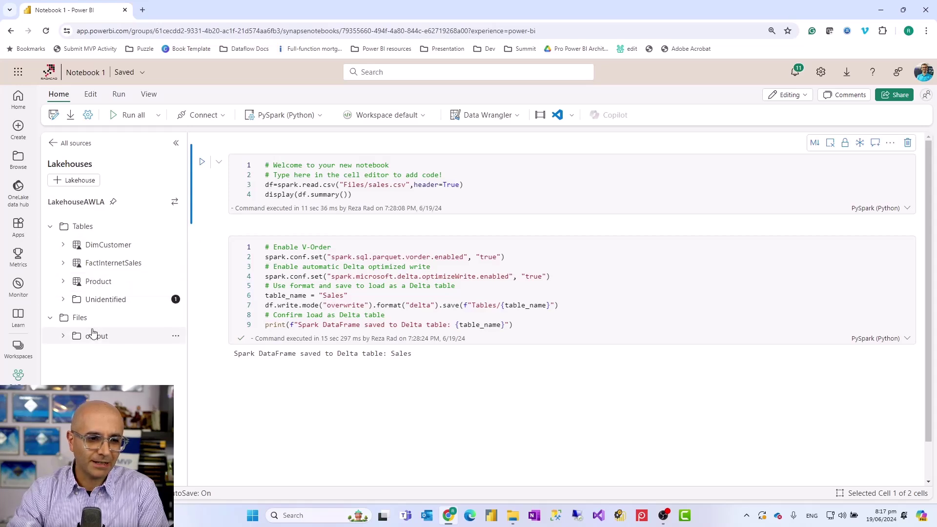
# Browse the lakehouse Files folder, then highlight the read csv call on line 3 of cell 1
pyautogui.click(80, 318)
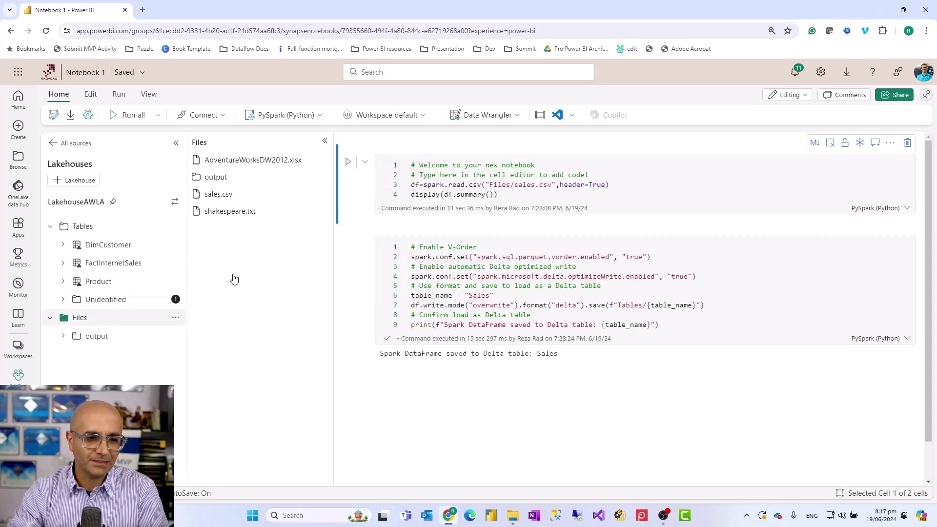
pyautogui.click(325, 141)
pyautogui.click(396, 197)
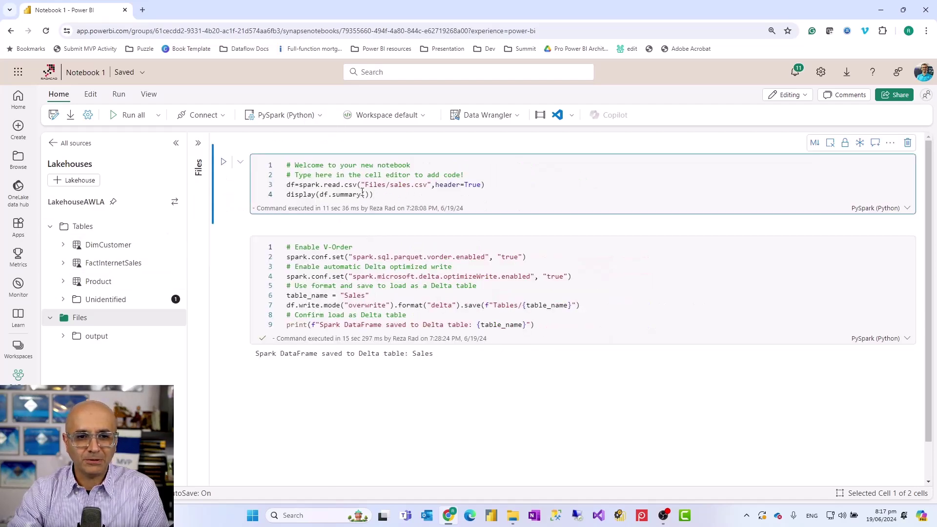
pyautogui.moveTo(496, 186); pyautogui.dragTo(295, 186)
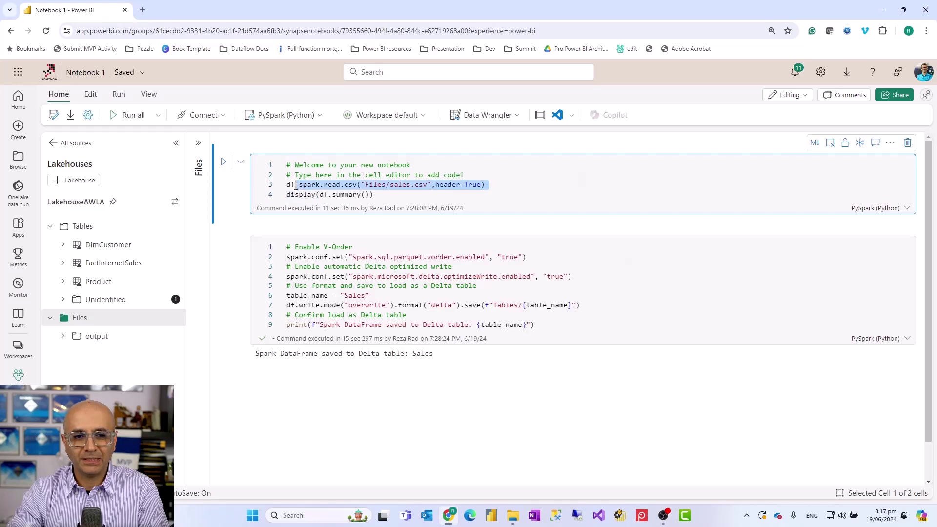
pyautogui.click(380, 199)
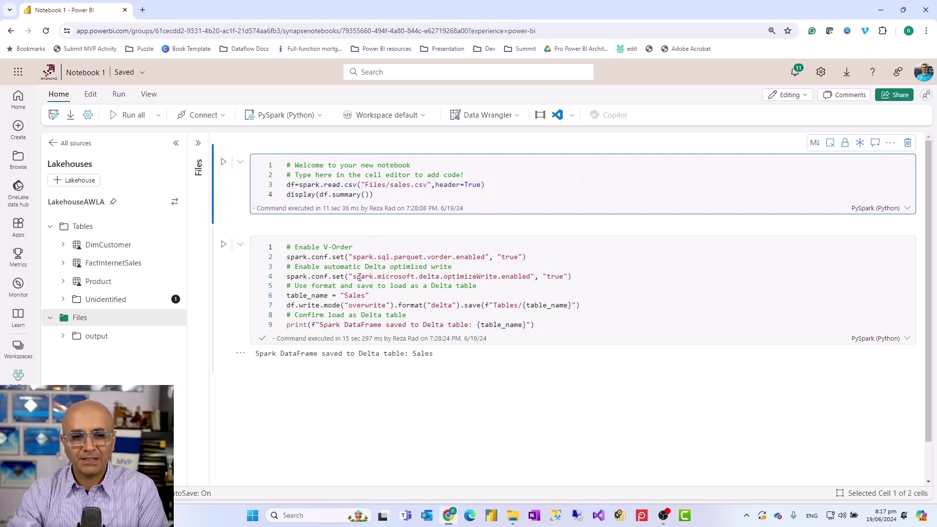
# Select the second code cell and check the Spark session Connect options without choosing one
pyautogui.click(552, 327)
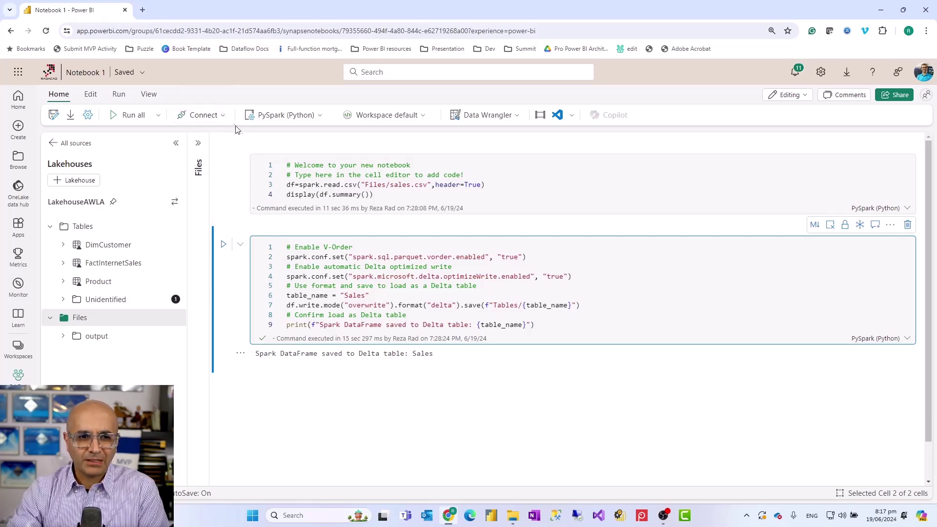
pyautogui.click(224, 118)
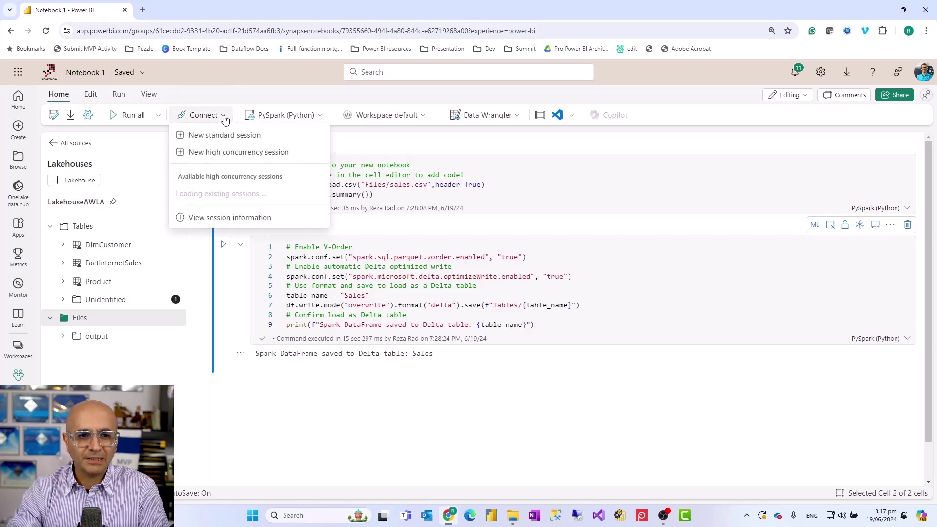
pyautogui.click(225, 117)
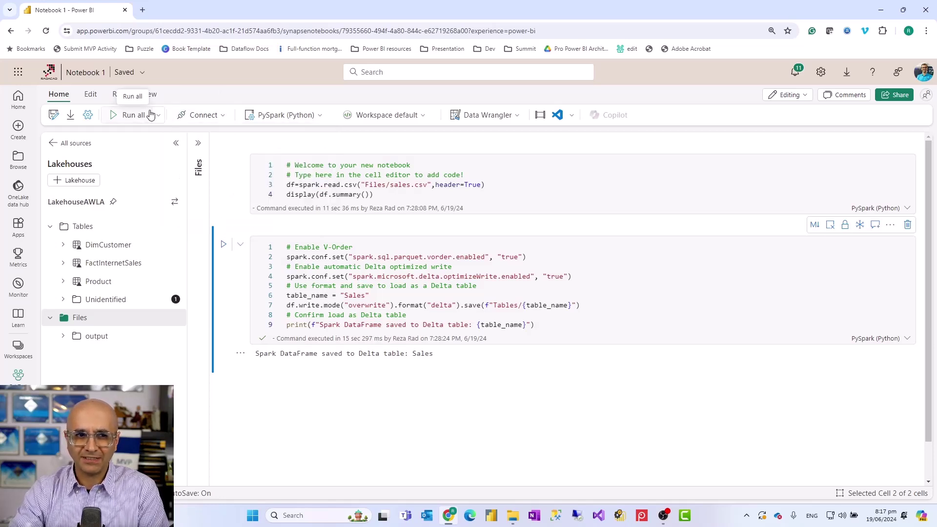
# Run all cells on a new Spark session and inspect cell 1's Spark jobs and resources
pyautogui.click(134, 115)
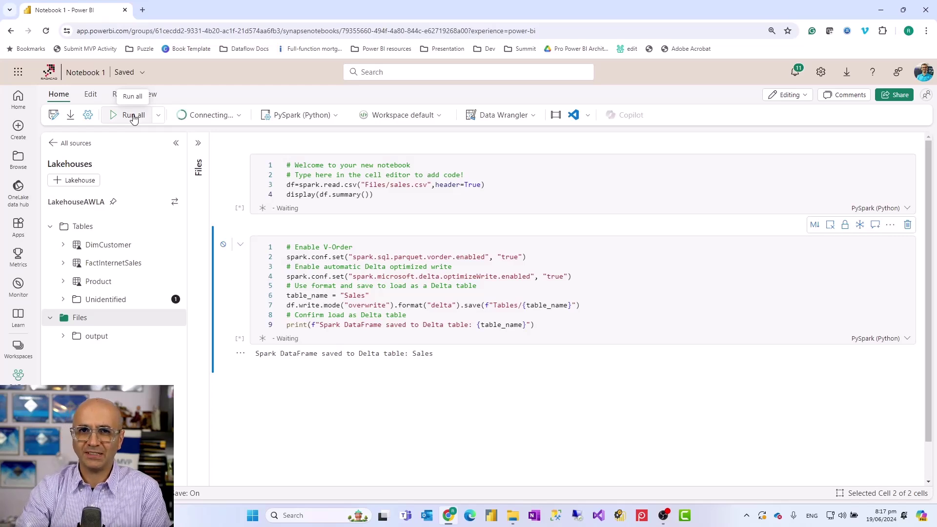
pyautogui.click(133, 116)
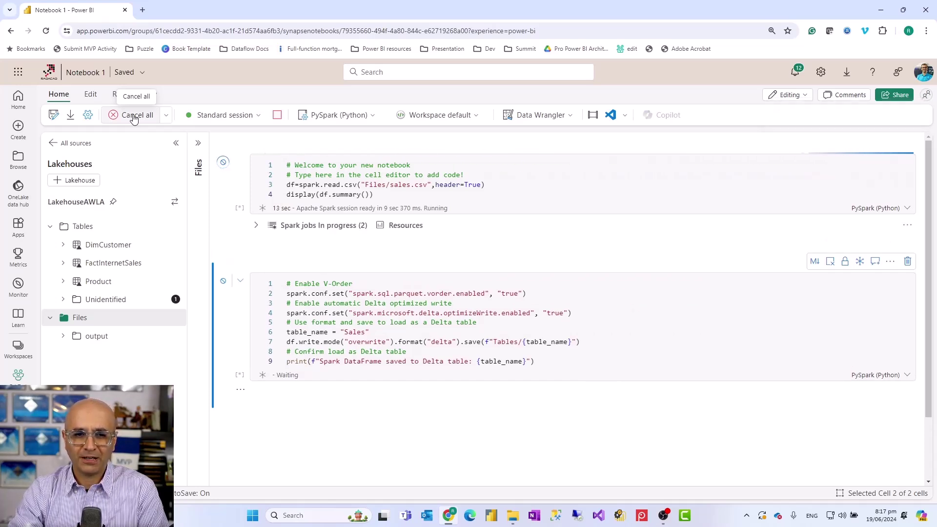
pyautogui.click(256, 226)
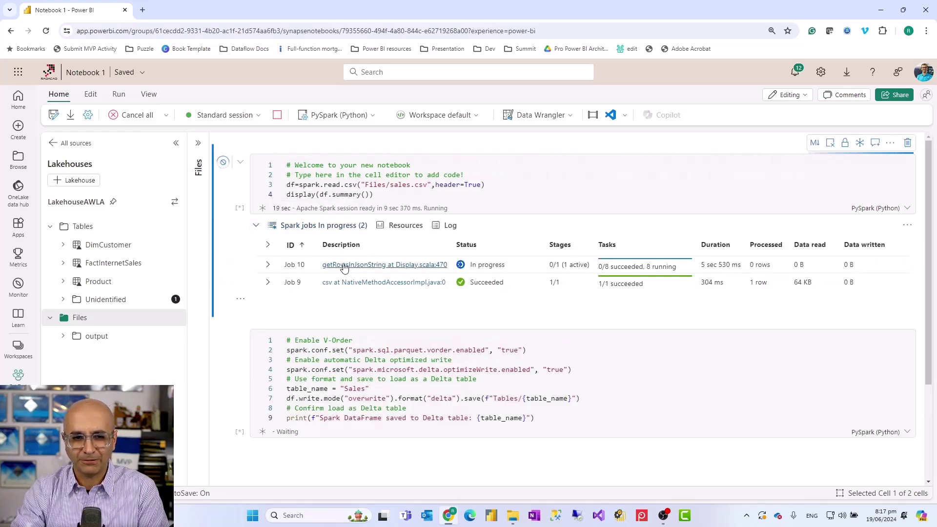
pyautogui.click(256, 226)
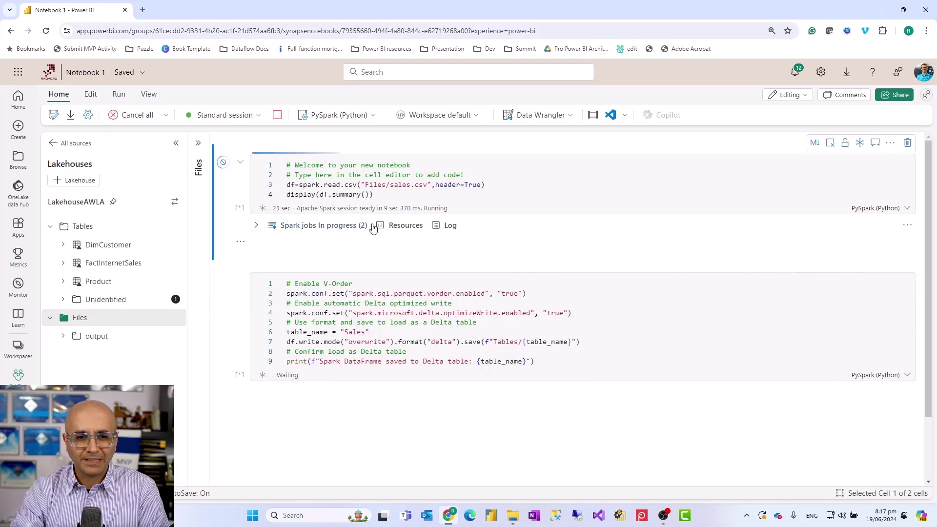
pyautogui.click(406, 226)
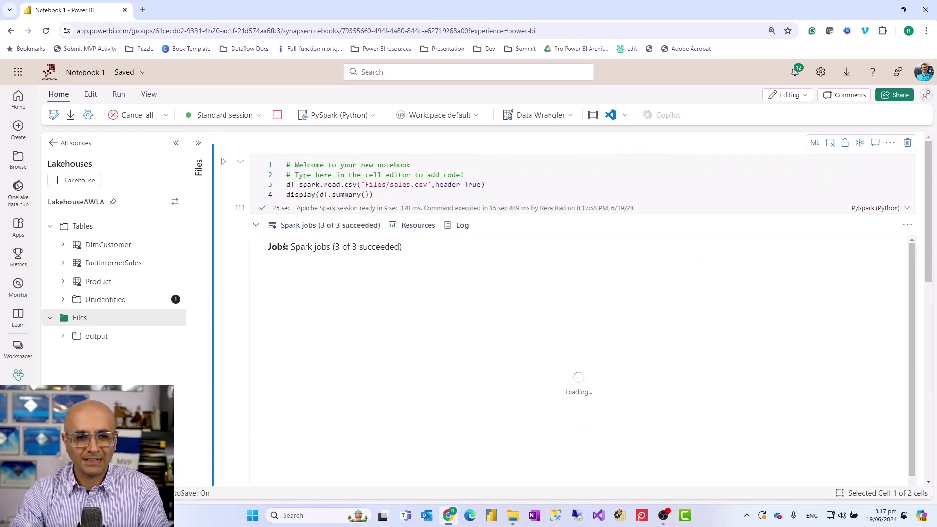
# Return cell 1 to its summary table, then scroll to watch the Sales Delta save finish
pyautogui.click(255, 227)
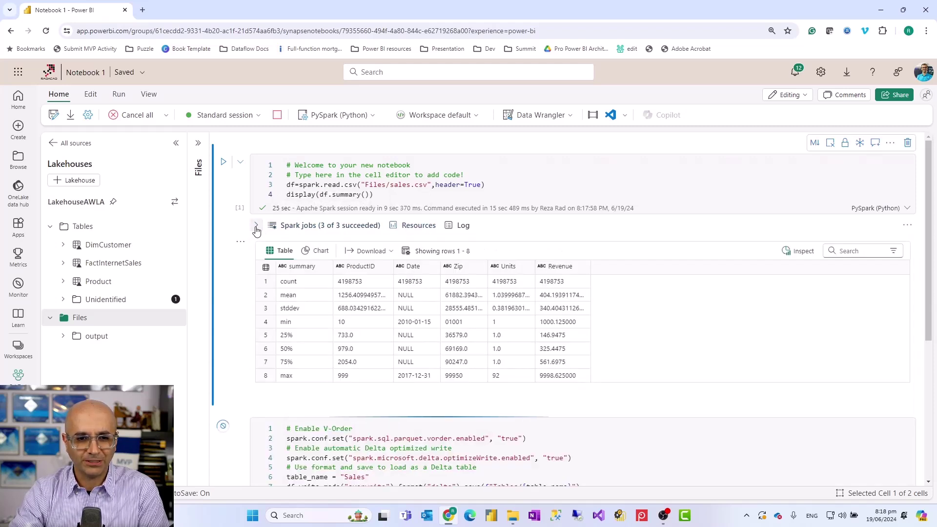
pyautogui.click(417, 226)
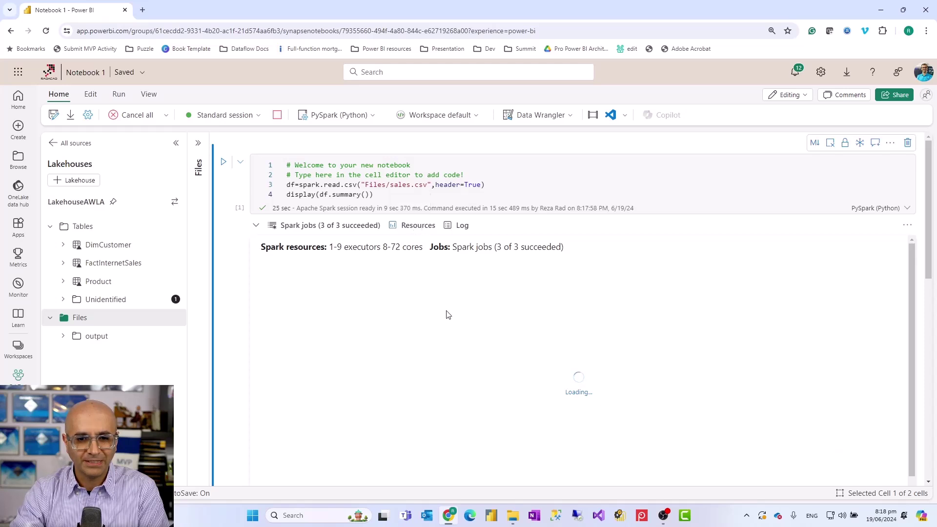
pyautogui.click(256, 226)
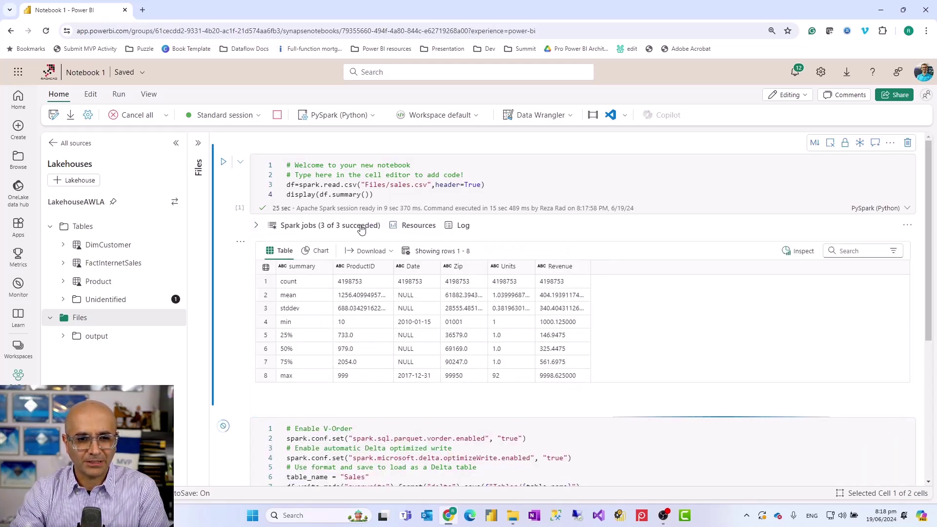
pyautogui.scroll(-1, 340, 323)
pyautogui.scroll(-2, 341, 323)
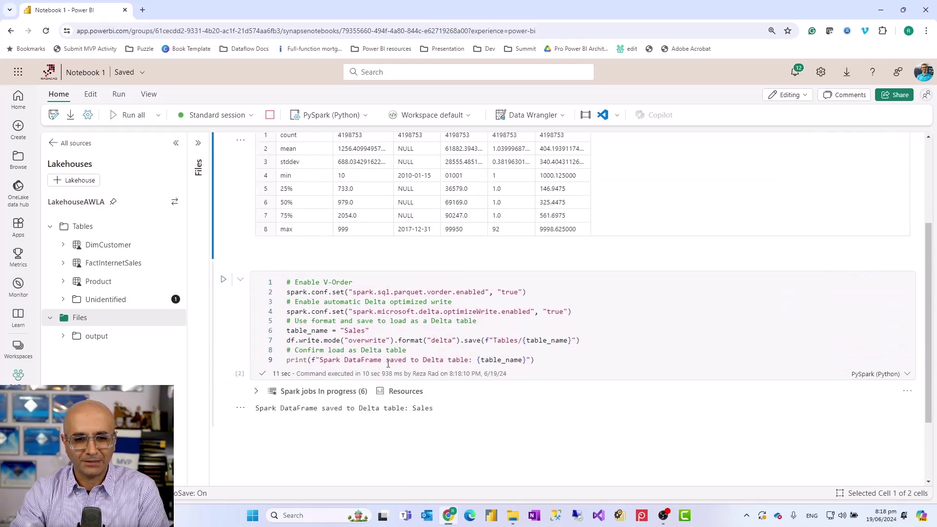
pyautogui.scroll(3, 377, 365)
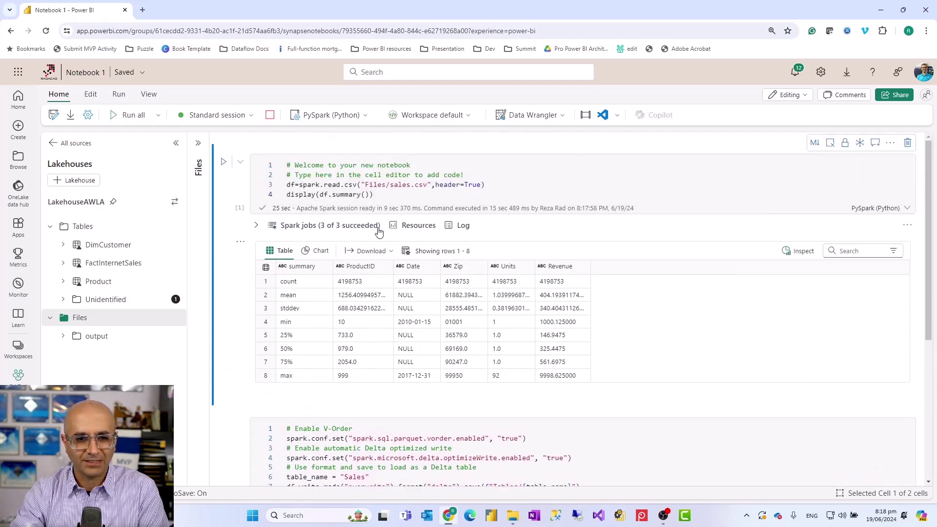
pyautogui.scroll(-2, 195, 337)
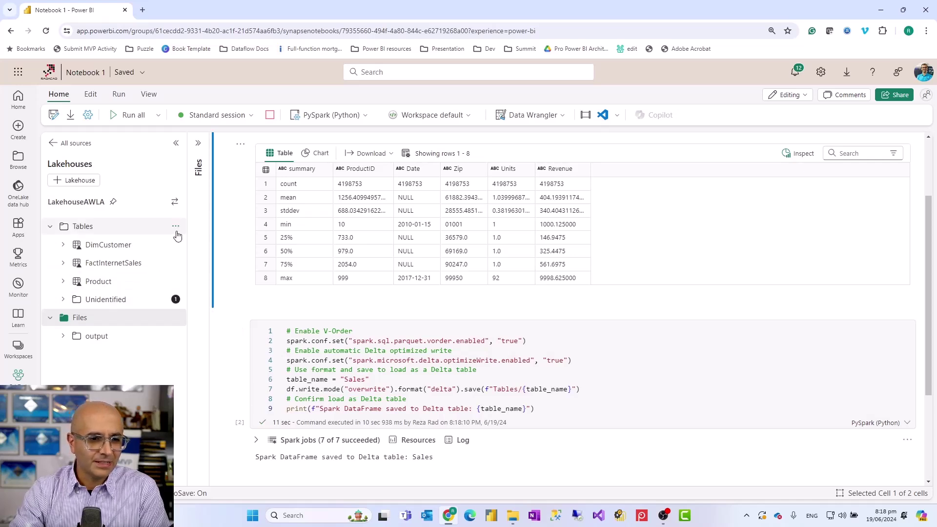
# Refresh the lakehouse Tables list so Sales appears, and expand cell 2's Spark jobs
pyautogui.click(176, 226)
pyautogui.click(196, 246)
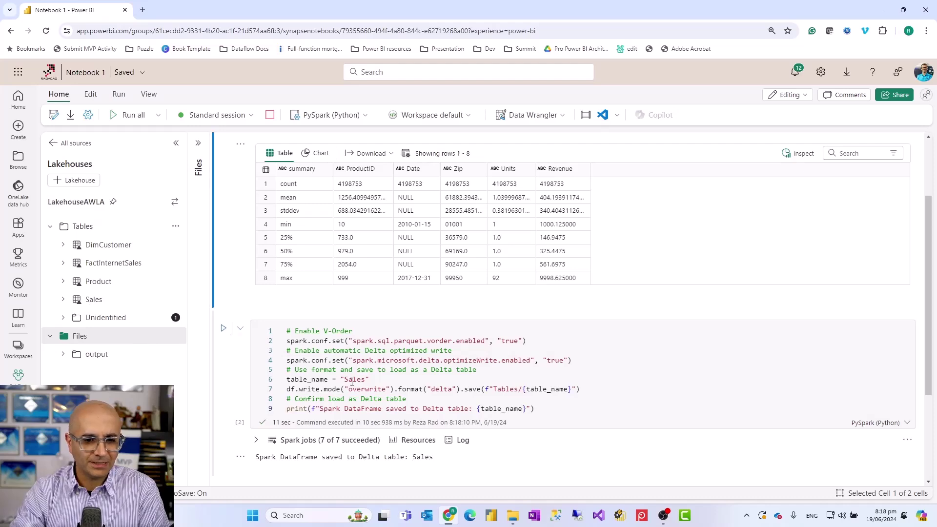
pyautogui.click(256, 440)
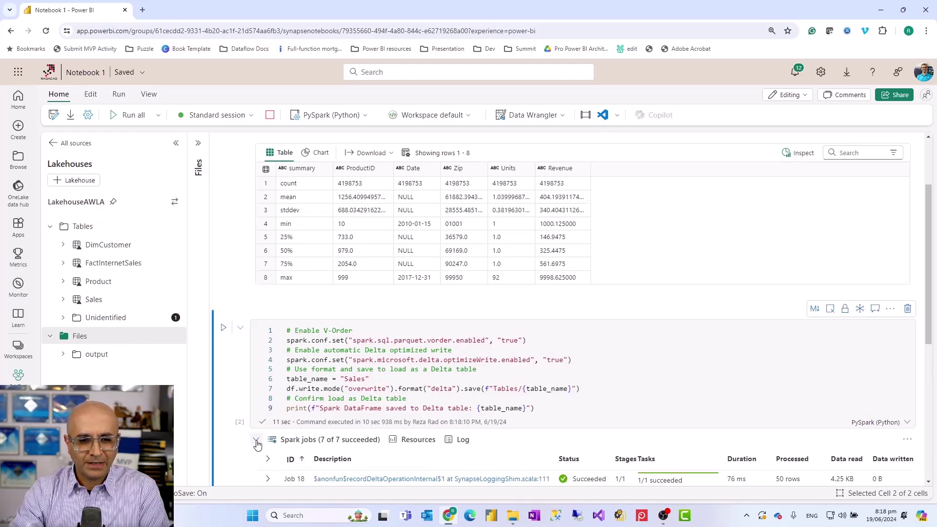
pyautogui.scroll(-3, 330, 426)
pyautogui.scroll(-1, 380, 405)
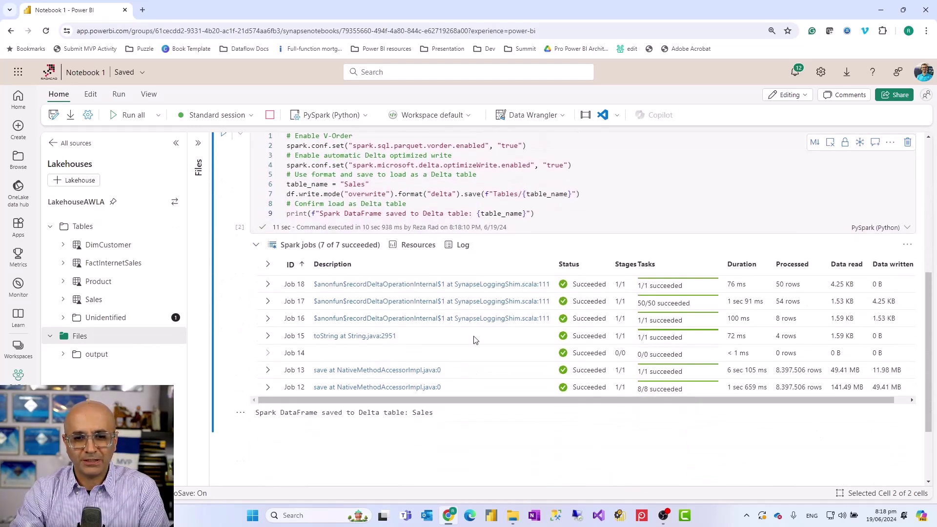
# Review the save cell's Resources chart of cores used and its execution Log
pyautogui.click(411, 246)
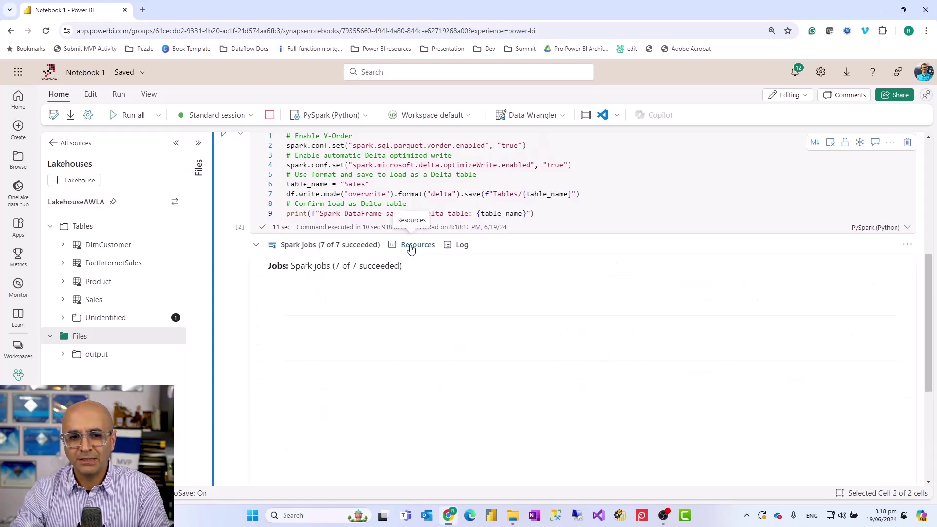
pyautogui.scroll(-1, 415, 391)
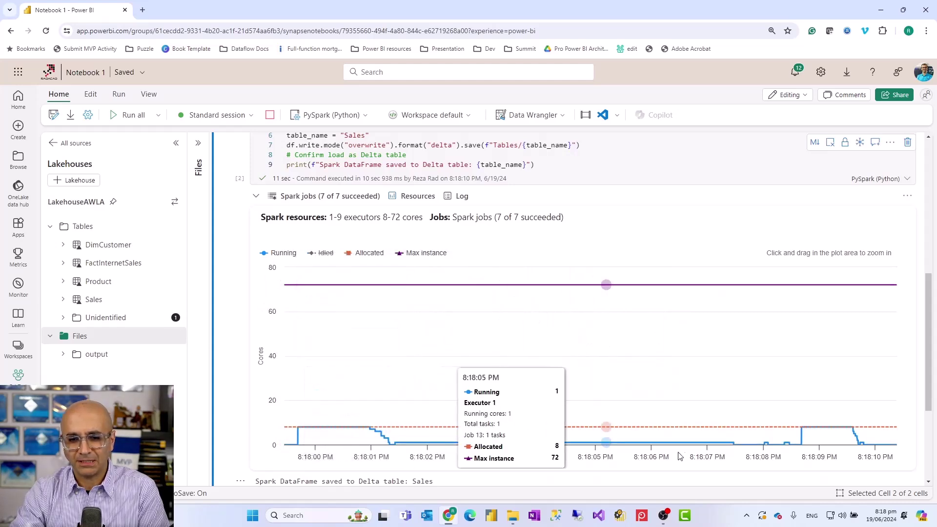
pyautogui.click(462, 197)
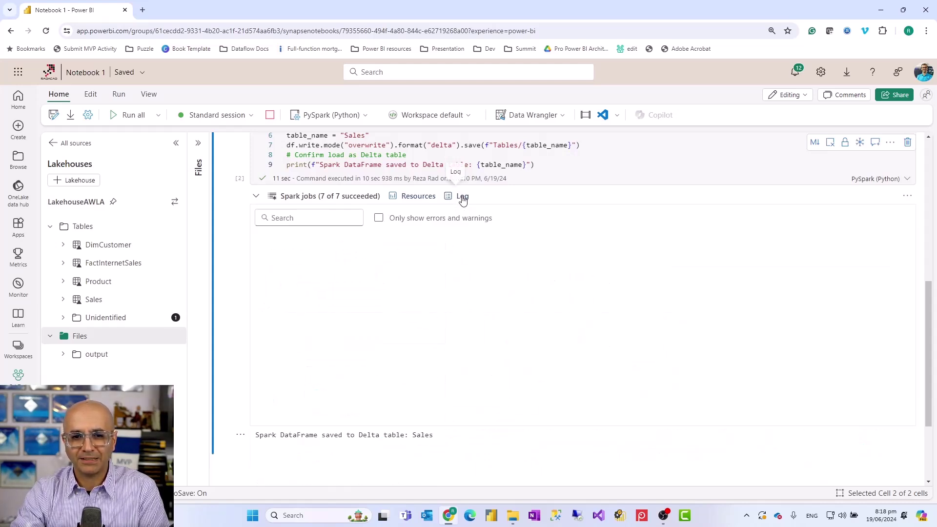
pyautogui.scroll(-5, 452, 366)
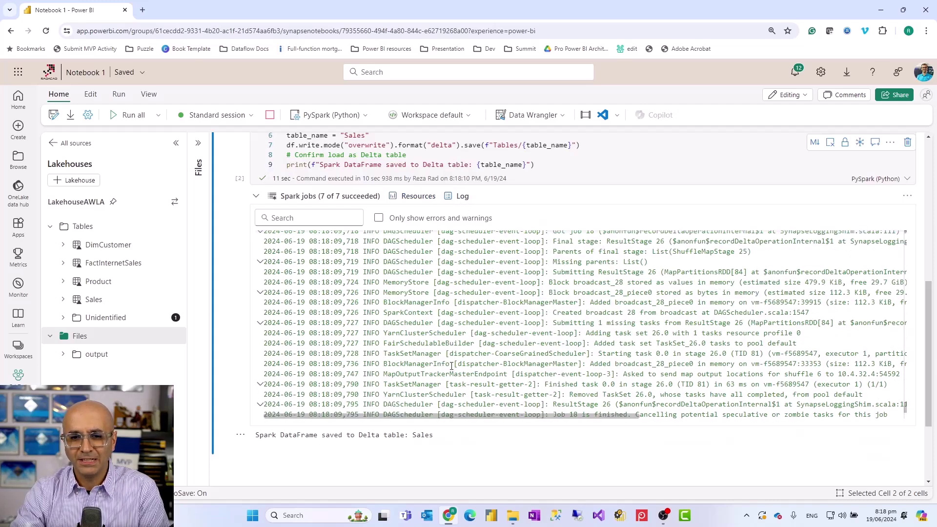
pyautogui.scroll(5, 452, 366)
pyautogui.scroll(-4, 450, 367)
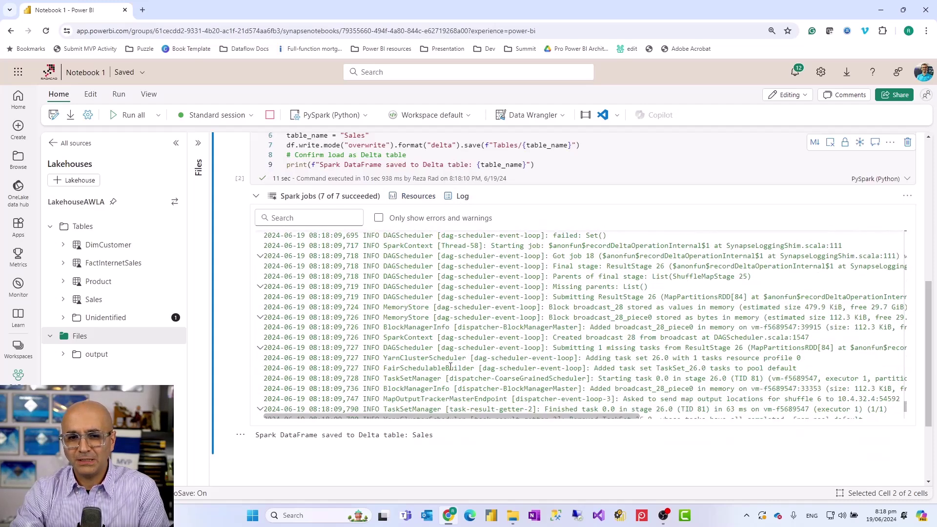
# Return to Resources and the Spark jobs list, then collapse cell 2's job details
pyautogui.click(416, 196)
pyautogui.click(302, 197)
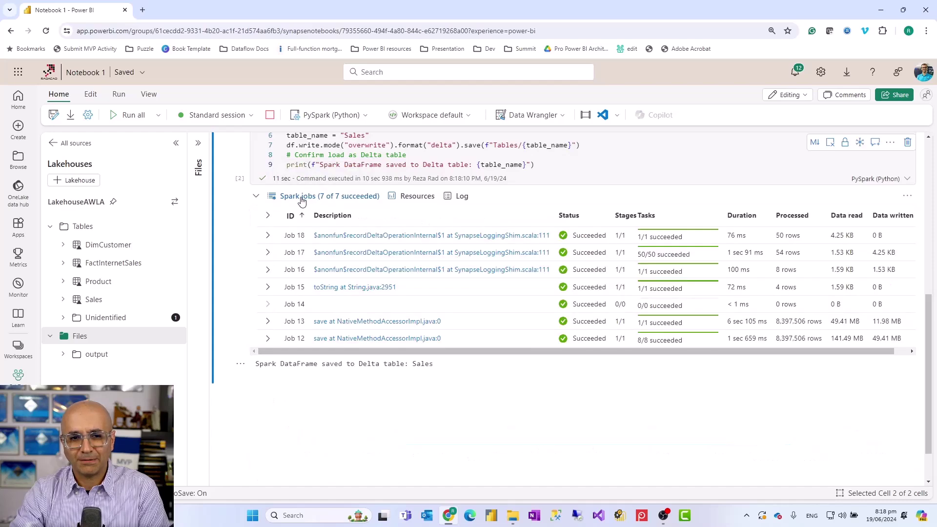
pyautogui.click(256, 197)
pyautogui.scroll(4, 288, 279)
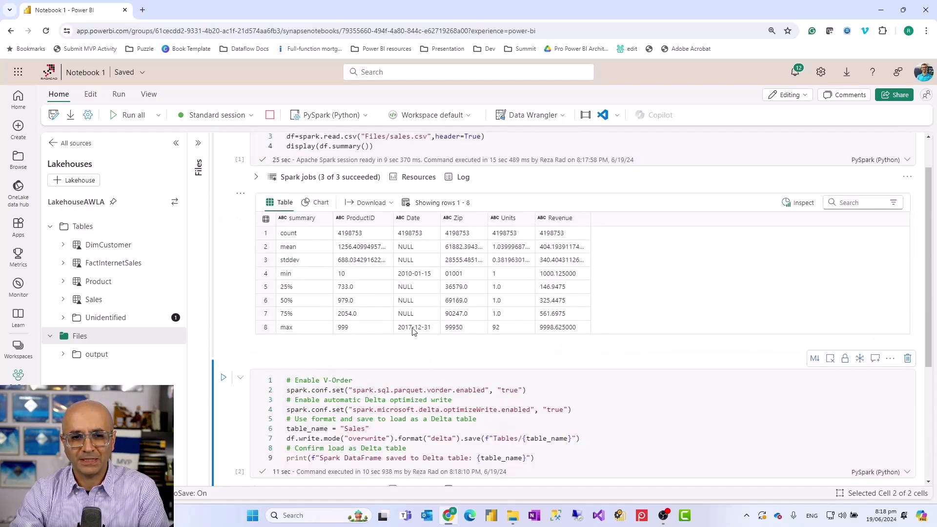
pyautogui.scroll(1, 346, 314)
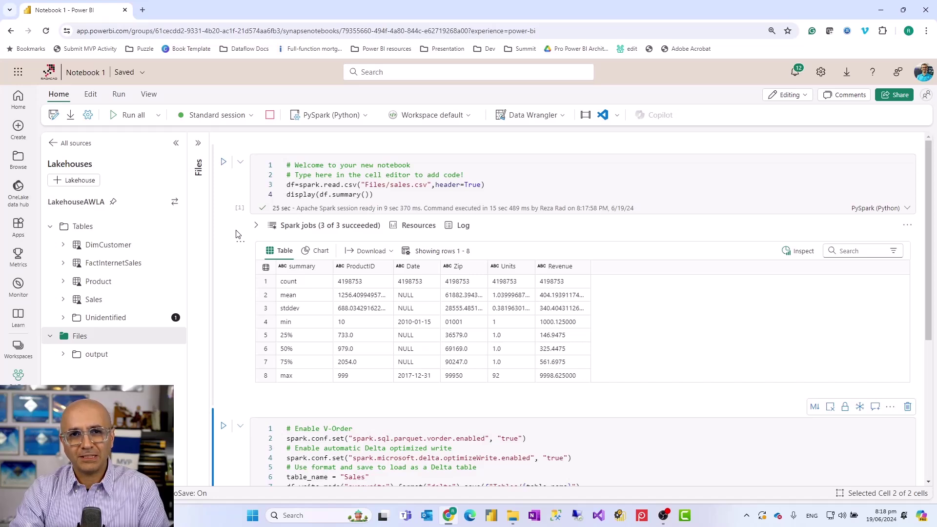
# Show the Standard session's information and highlight its 19-minute expiry time
pyautogui.click(252, 117)
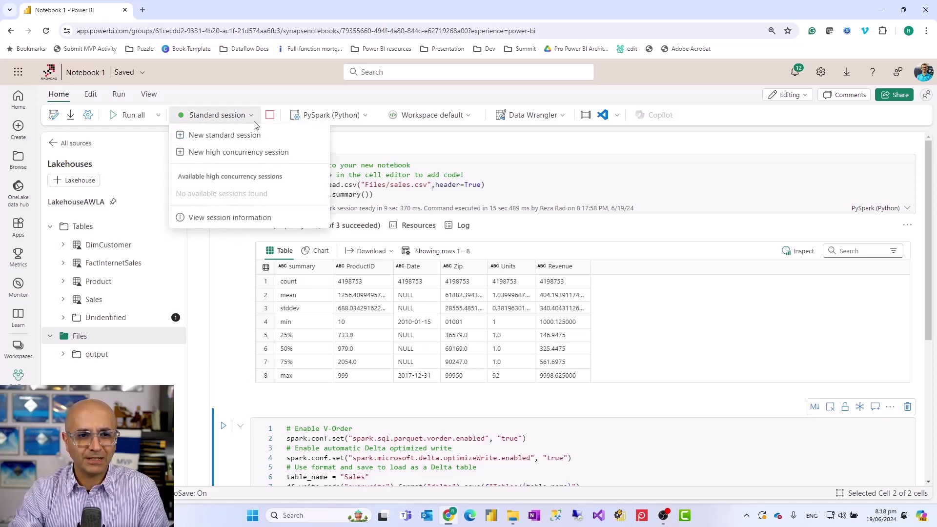
pyautogui.click(222, 221)
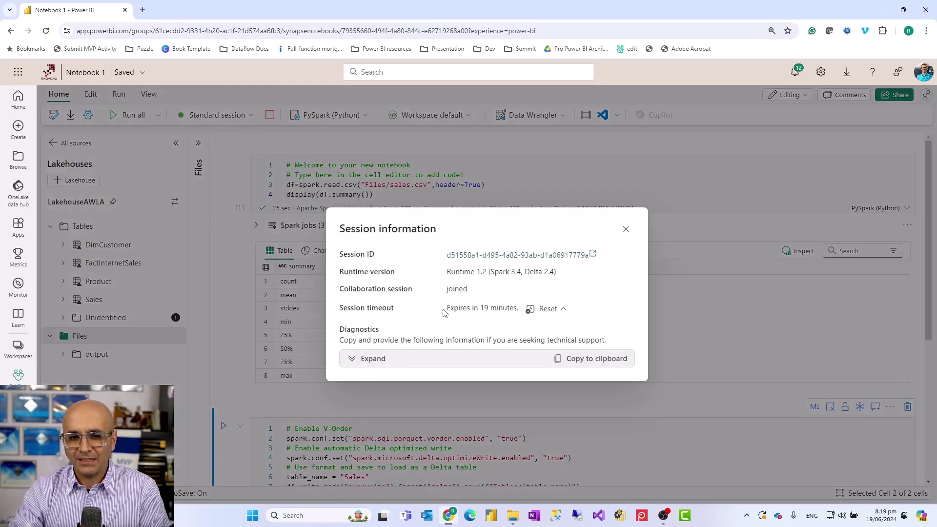
pyautogui.moveTo(448, 309); pyautogui.dragTo(520, 315)
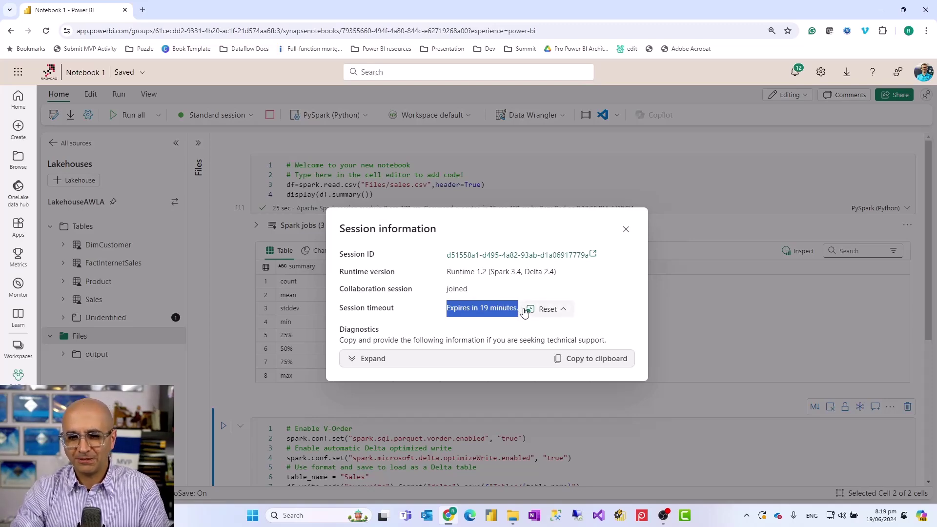
# Close the Session information dialog to return to Notebook 1
pyautogui.click(626, 230)
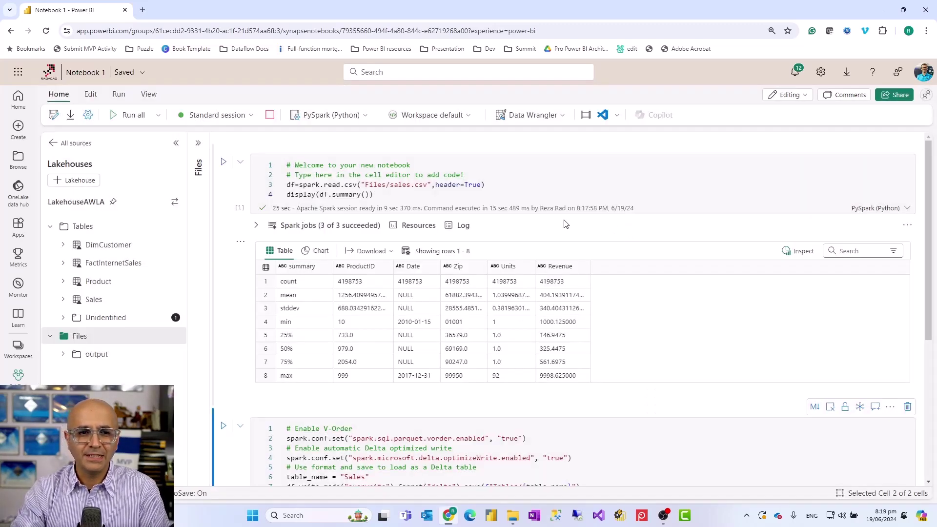